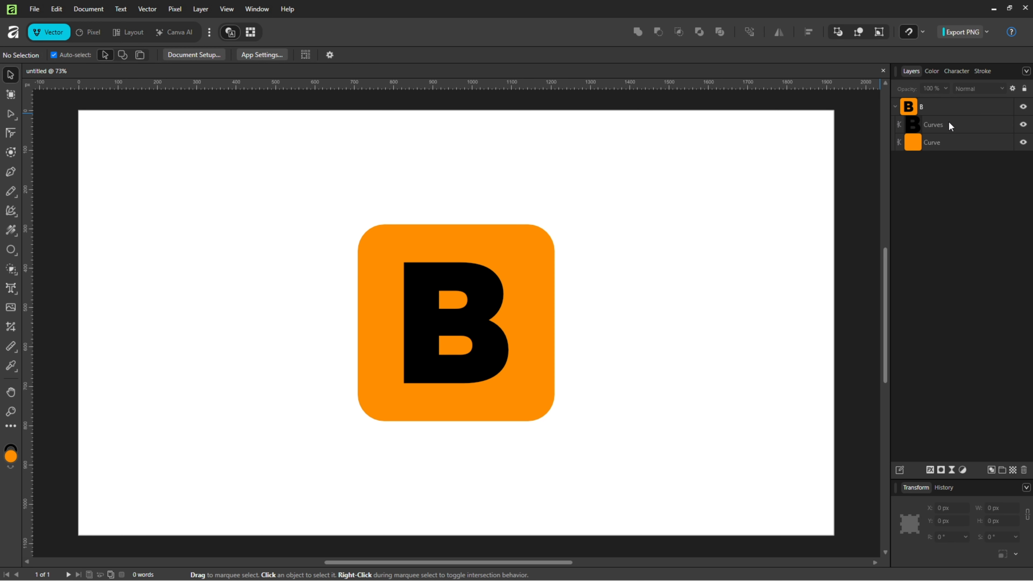
Duplicate the B logo group and collapse the lower group in the layer list.
click(954, 107)
key(ctrl+j)
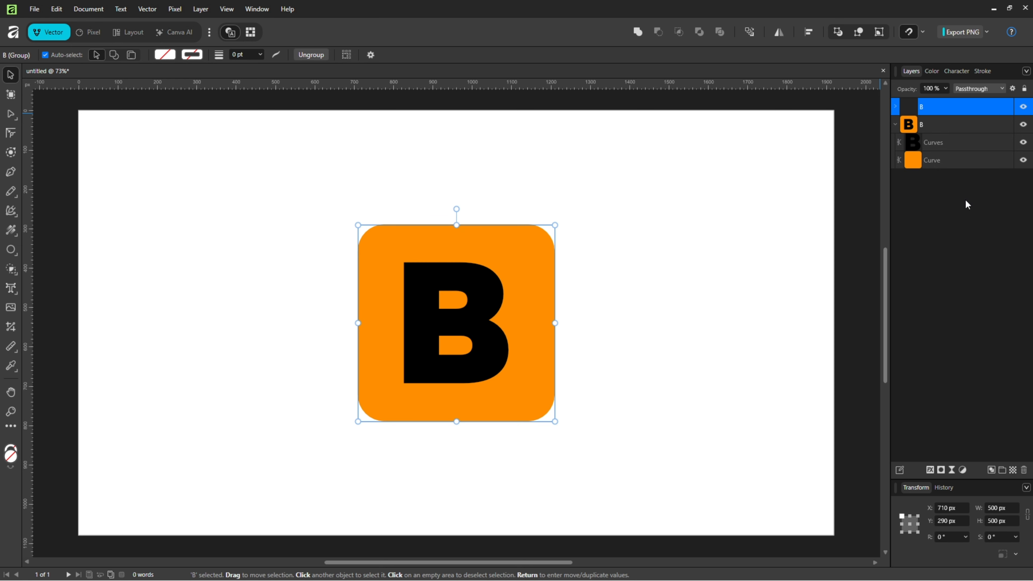
click(896, 124)
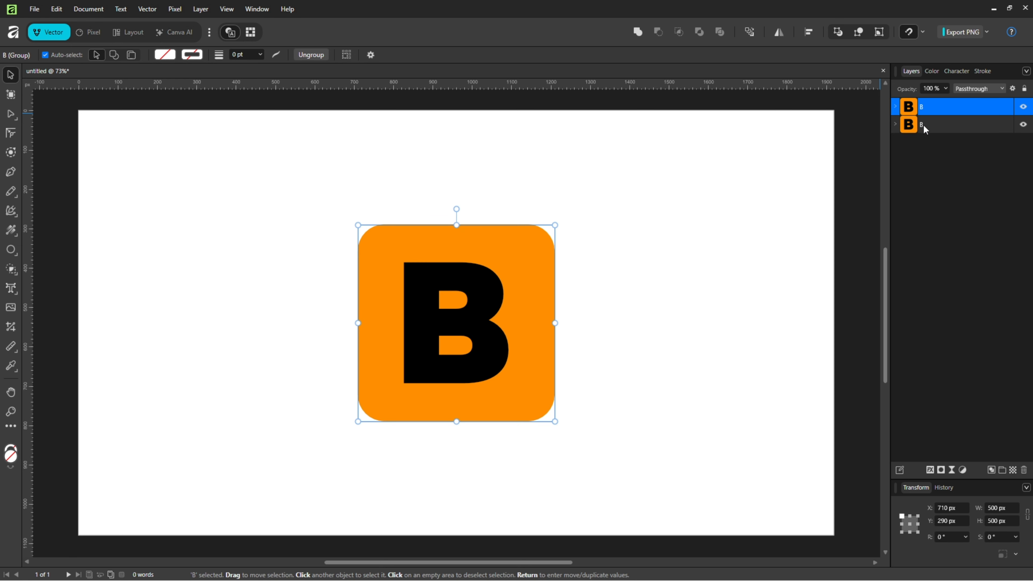
Rename the lower B group as Original and hide it.
double_click(922, 124)
text(Original)
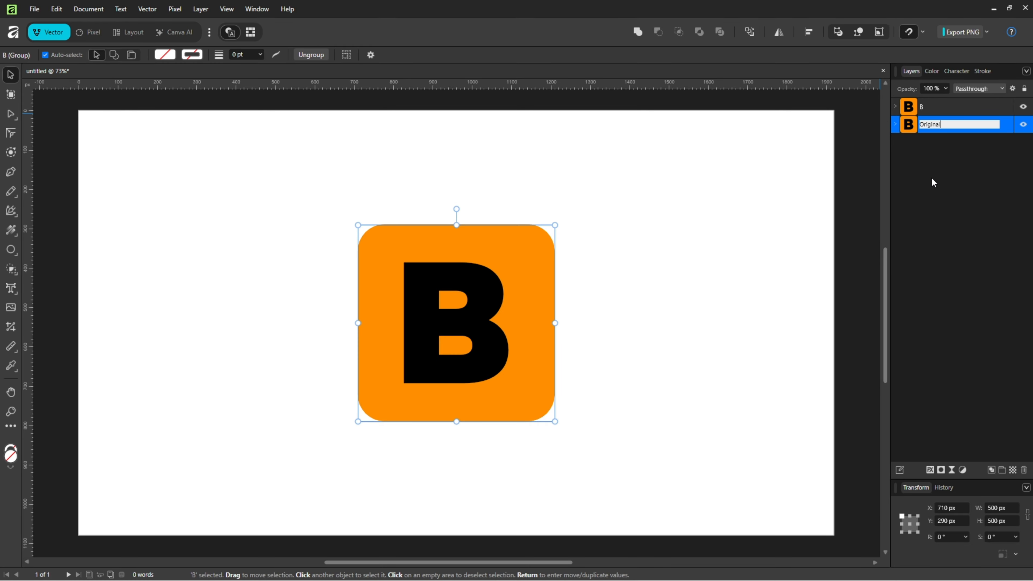
key(Return)
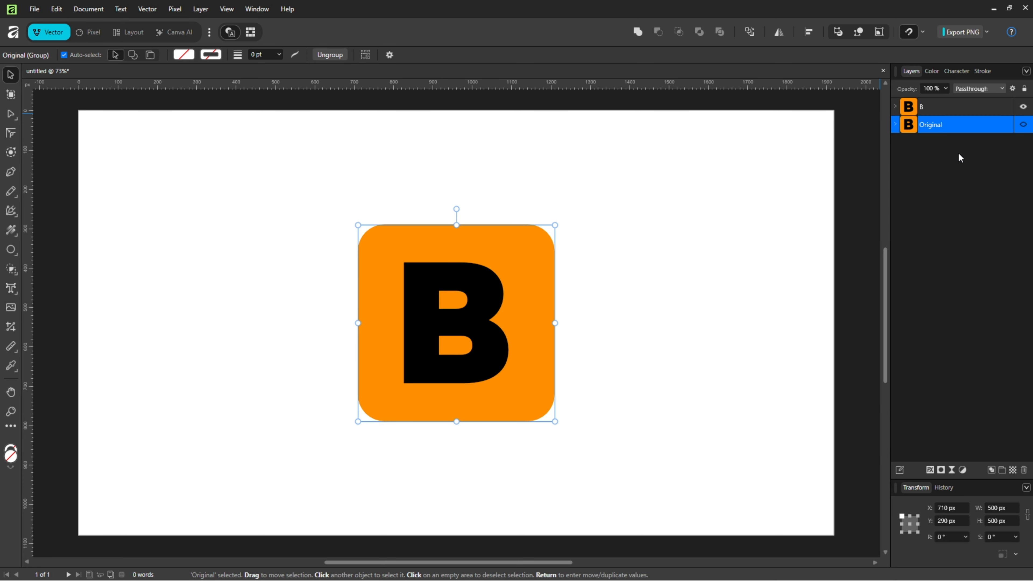
Rename the upper, visible B group as 3D.
click(920, 107)
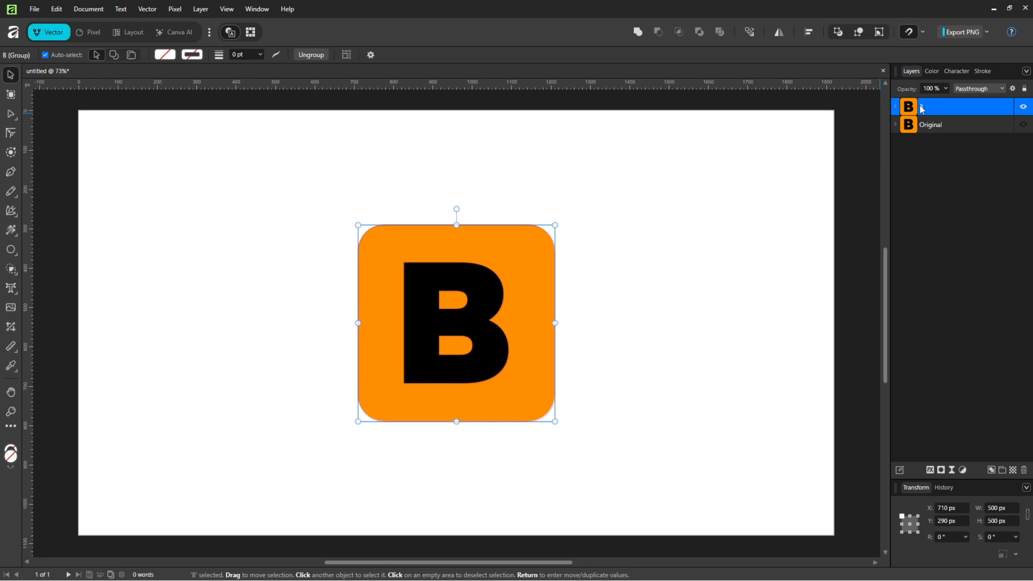
click(920, 106)
text(3D)
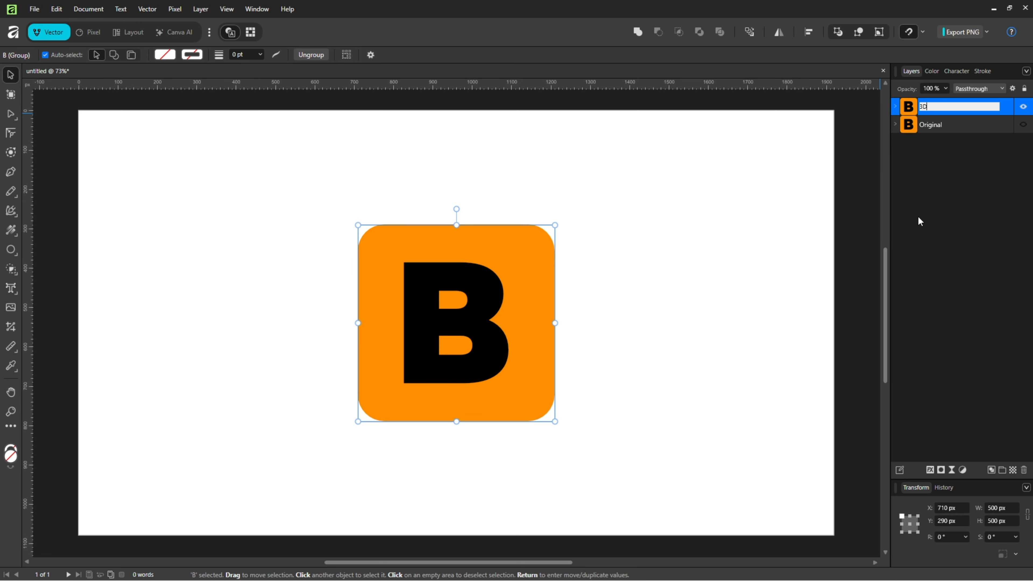
key(Return)
Enable the 3D layer effect on the orange rounded-square curve inside the 3D group, keeping the artwork in view.
click(895, 107)
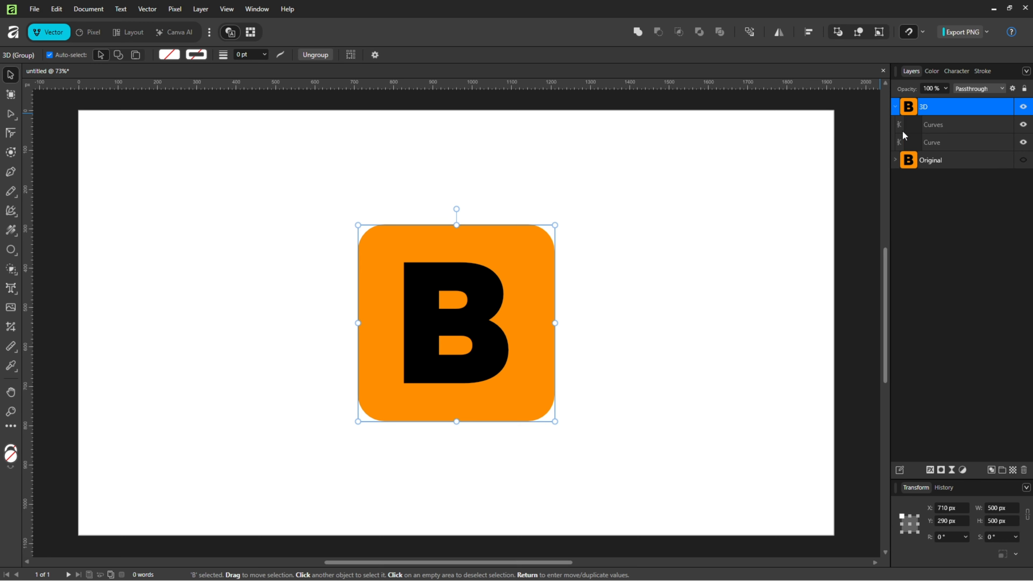
click(975, 143)
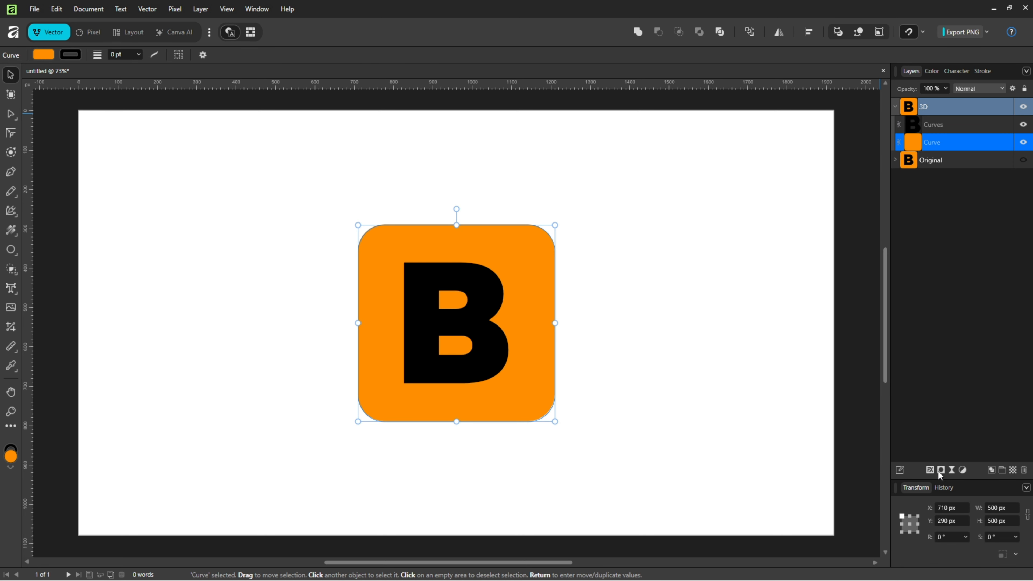
click(929, 470)
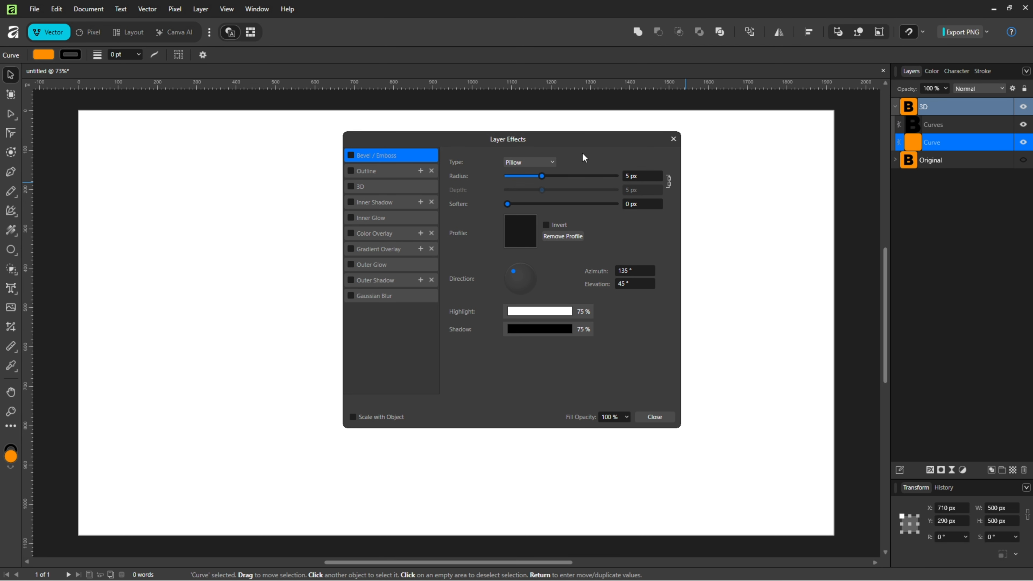
drag(574, 145, 831, 197)
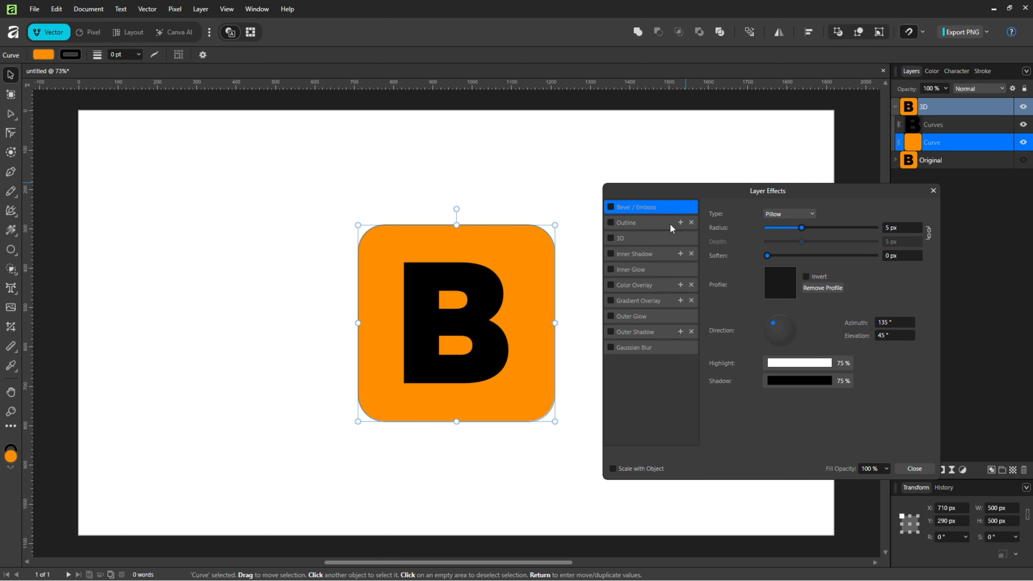
click(641, 241)
click(611, 238)
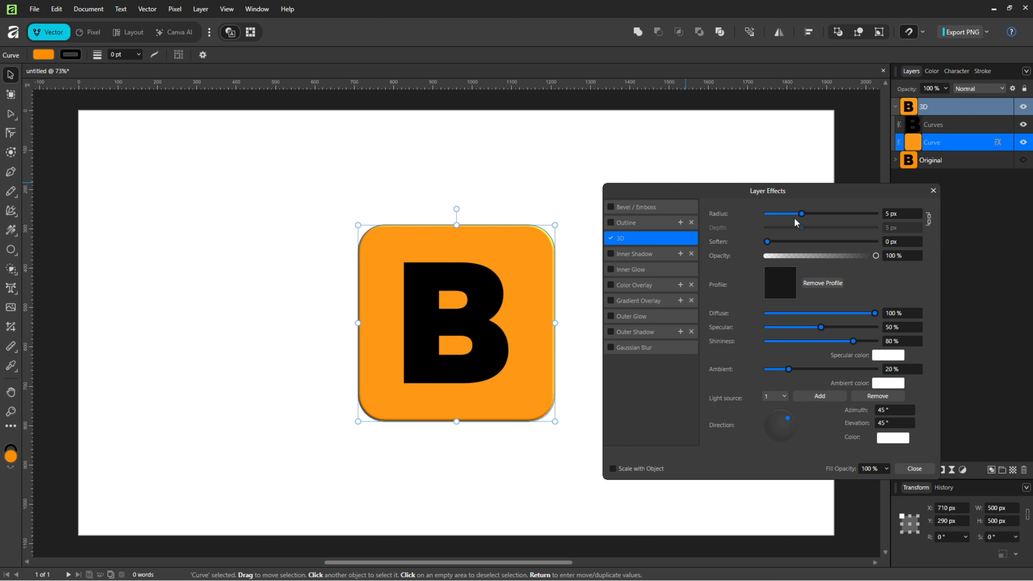
Set the square's 3D radius to 67 px, unlink depth from radius, and set depth to 40 px and soften to 5 px.
drag(802, 215, 870, 219)
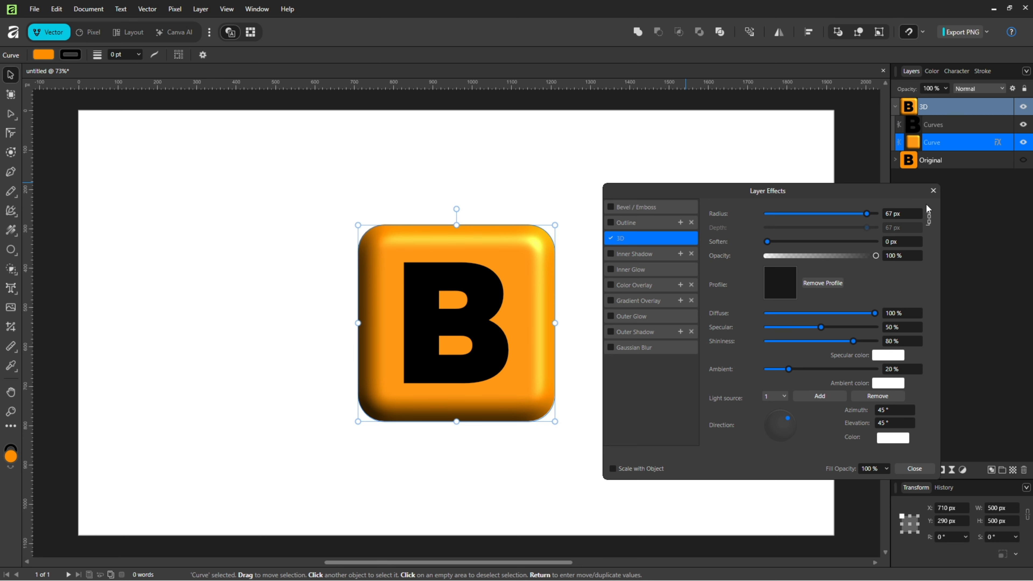
click(928, 220)
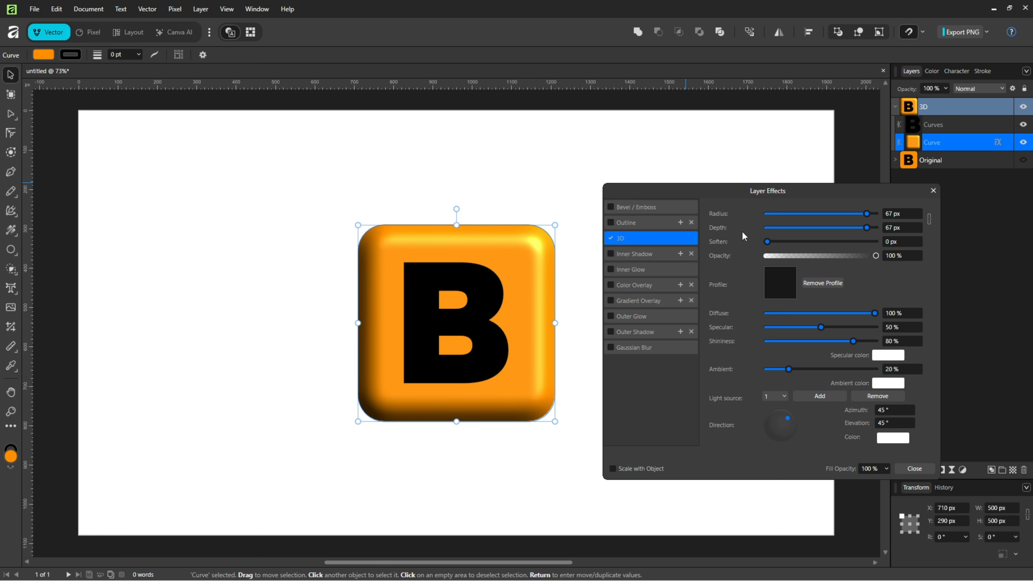
drag(867, 229, 852, 228)
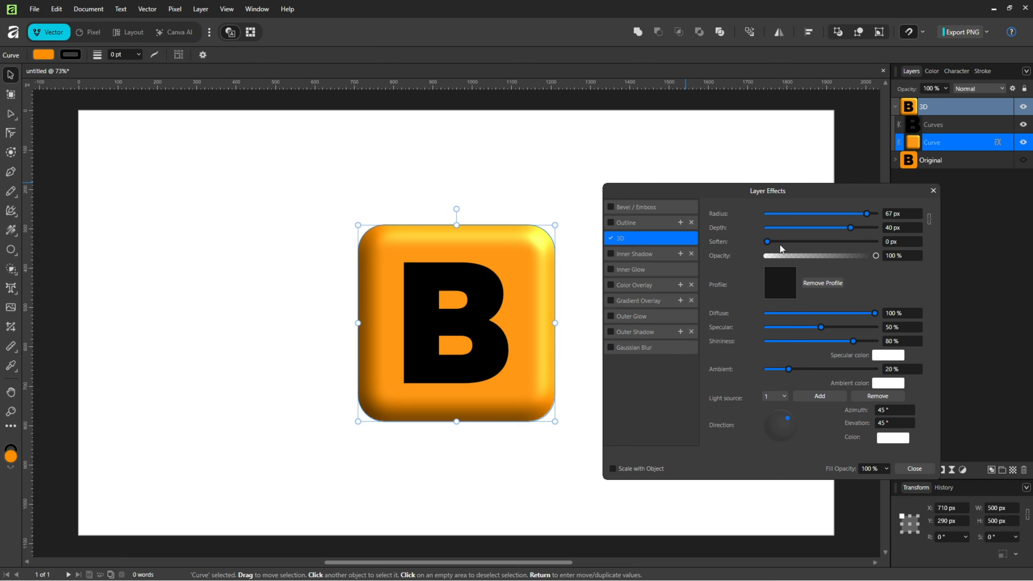
drag(769, 241, 793, 242)
Apply the standard rounded convex profile to the square's 3D effect, discarding any custom adjustment of its curve.
click(773, 283)
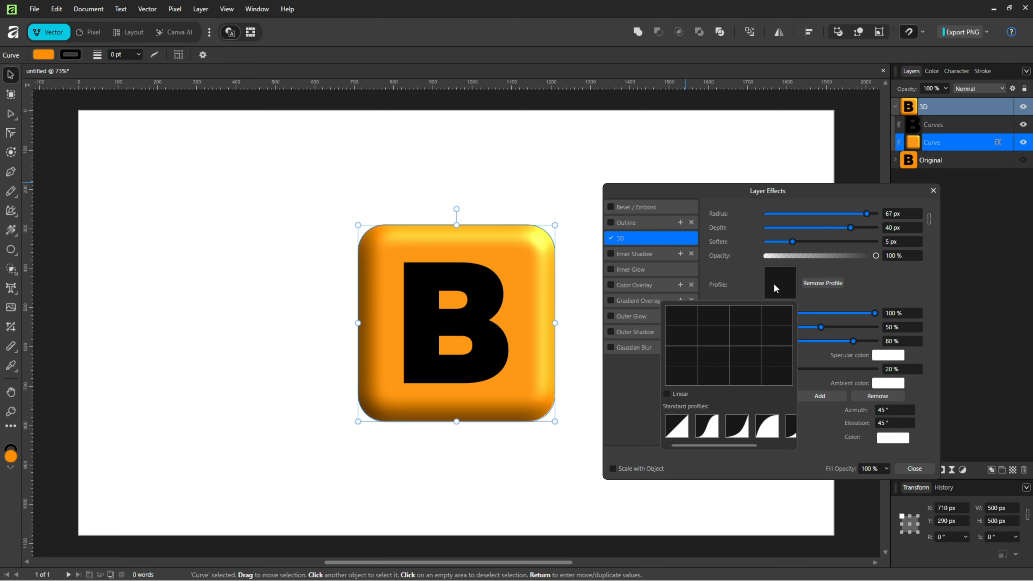
click(766, 427)
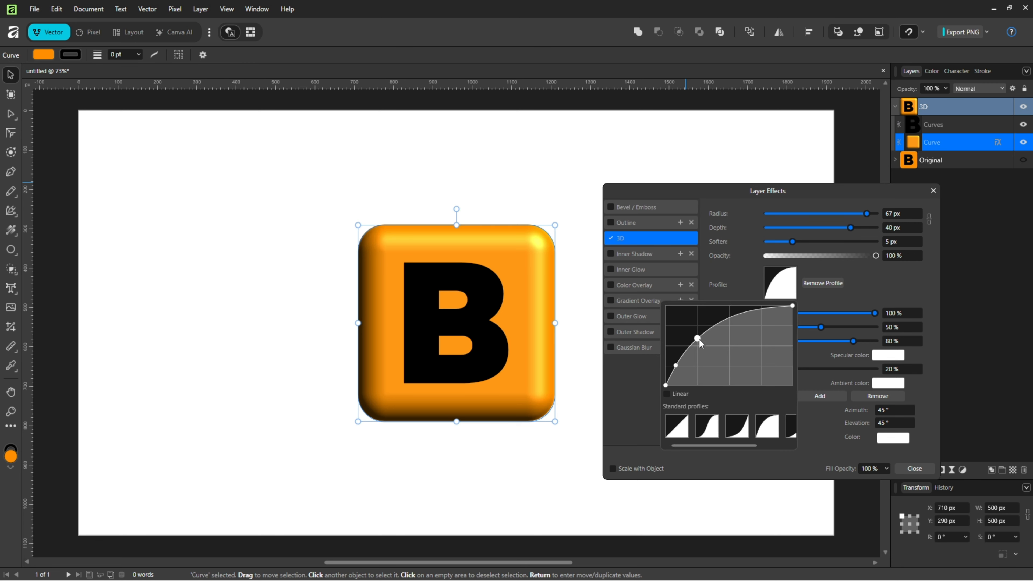
mouse_move(697, 338)
mouse_down()
mouse_move(704, 349)
mouse_move(706, 329)
mouse_move(740, 330)
mouse_move(735, 314)
mouse_up()
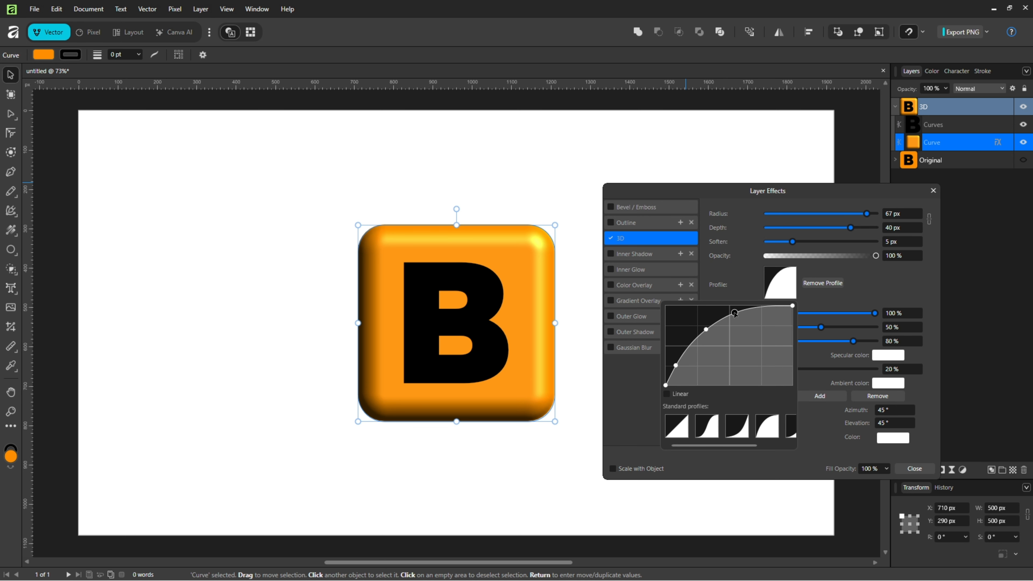
click(766, 425)
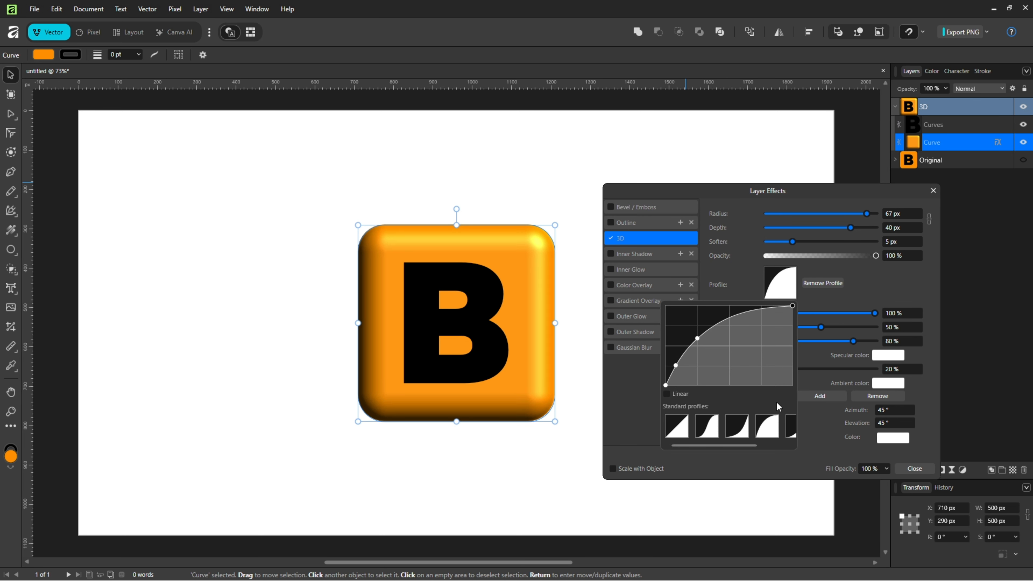
click(869, 298)
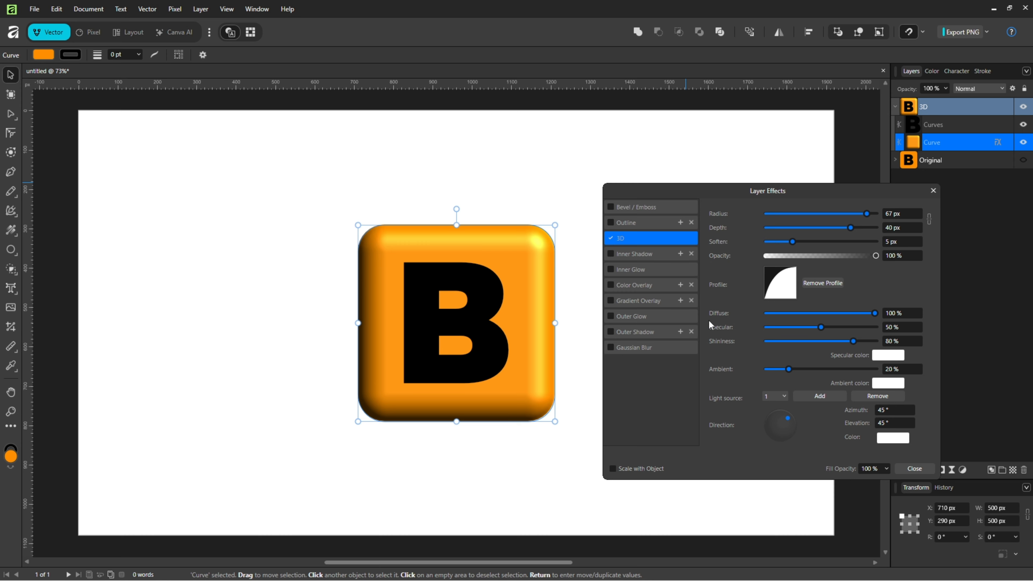
Set the square's 3D lighting to diffuse 100%, specular 61%, shininess 81% and ambient 42%.
mouse_move(874, 313)
mouse_down()
mouse_move(844, 314)
mouse_move(890, 318)
mouse_up()
drag(820, 330, 854, 341)
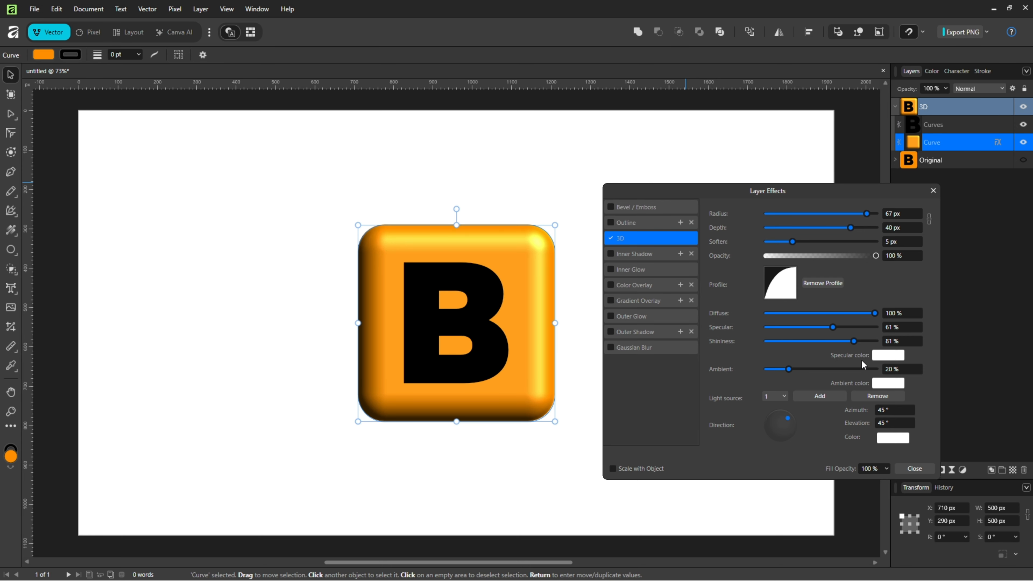
click(891, 357)
click(891, 358)
drag(789, 370, 812, 370)
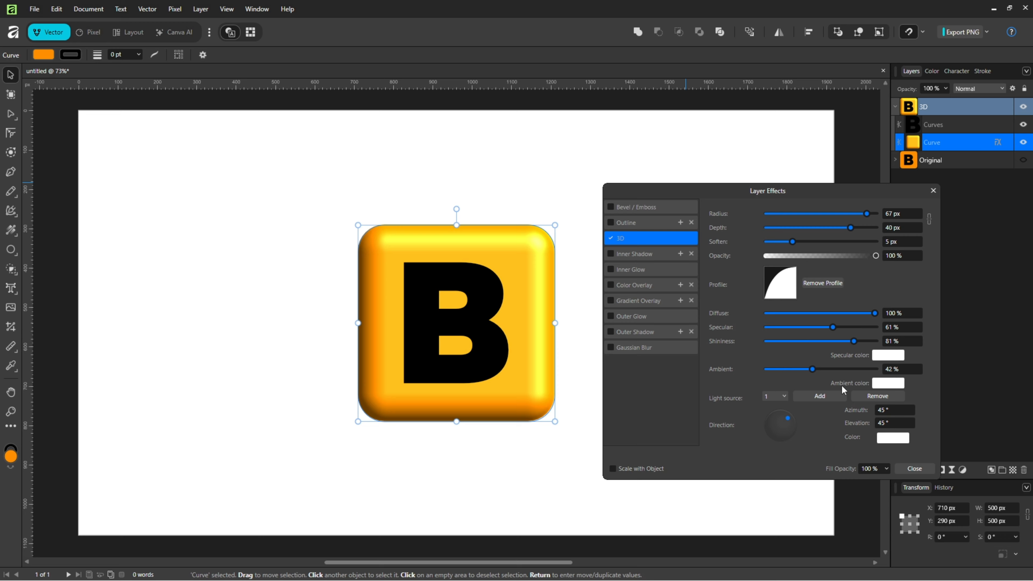
Aim the square's light source from the upper left at azimuth 126.6° and elevation 45.4°, and finish its layer effects.
click(889, 386)
click(889, 386)
drag(788, 419, 774, 417)
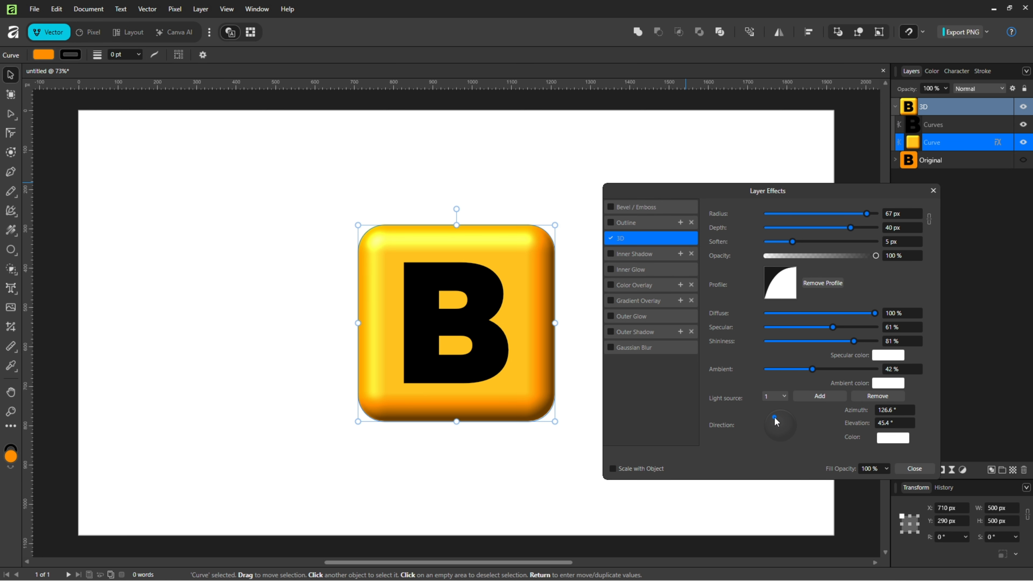
click(898, 443)
click(915, 469)
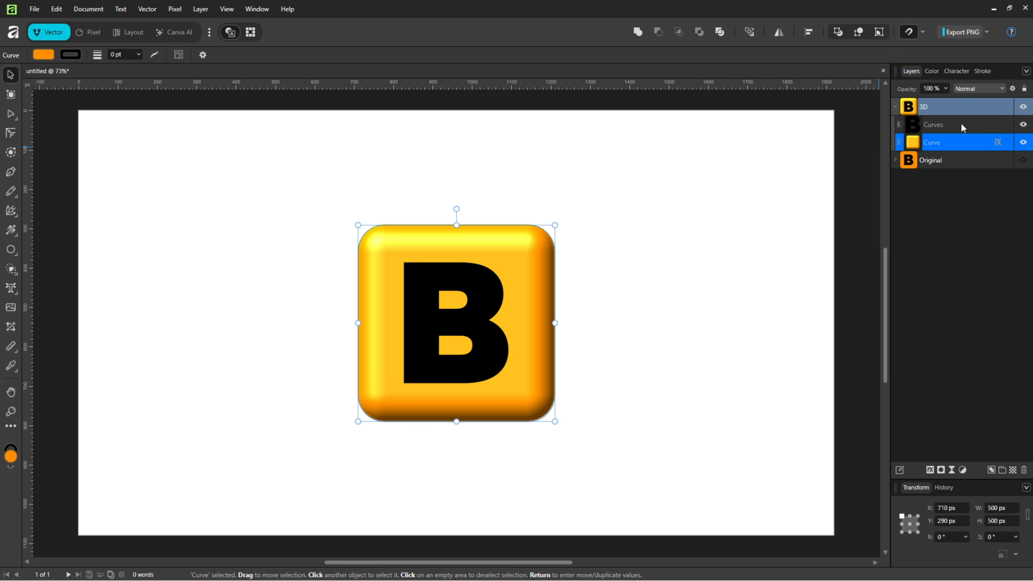
Enable the 3D layer effect on the black letter B curves inside the 3D group, keeping the artwork in view.
click(947, 125)
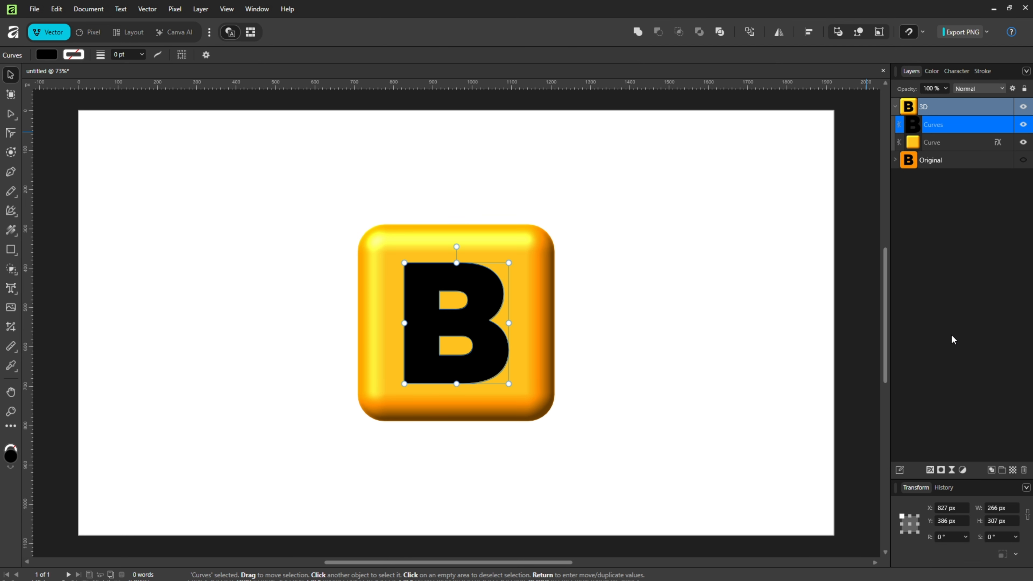
click(931, 472)
drag(587, 143, 855, 189)
click(668, 235)
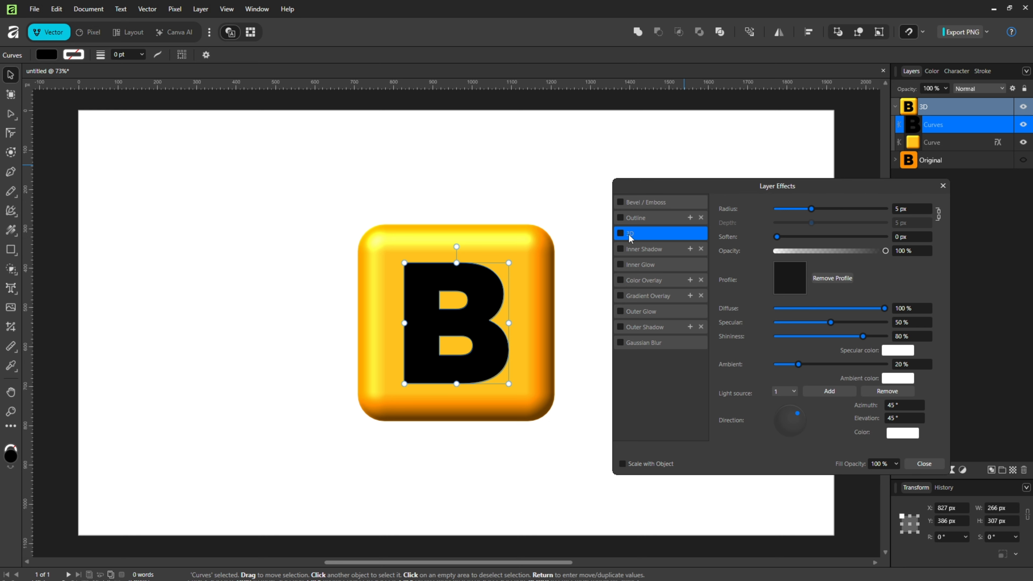
click(620, 234)
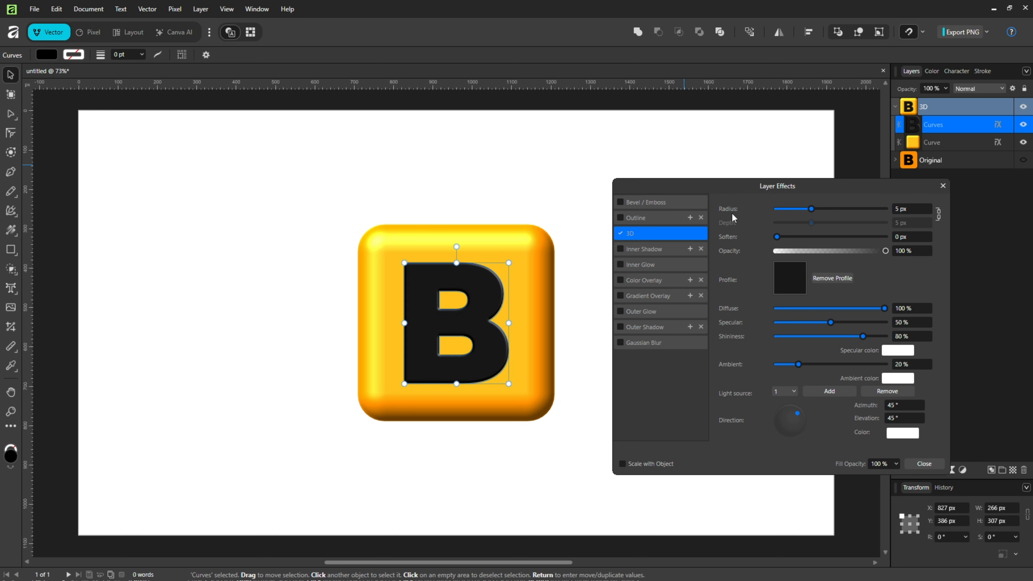
Set the letter's 3D radius to 20 px, unlink depth from radius, and set depth to 10 px and soften to 1 px.
drag(811, 210, 836, 210)
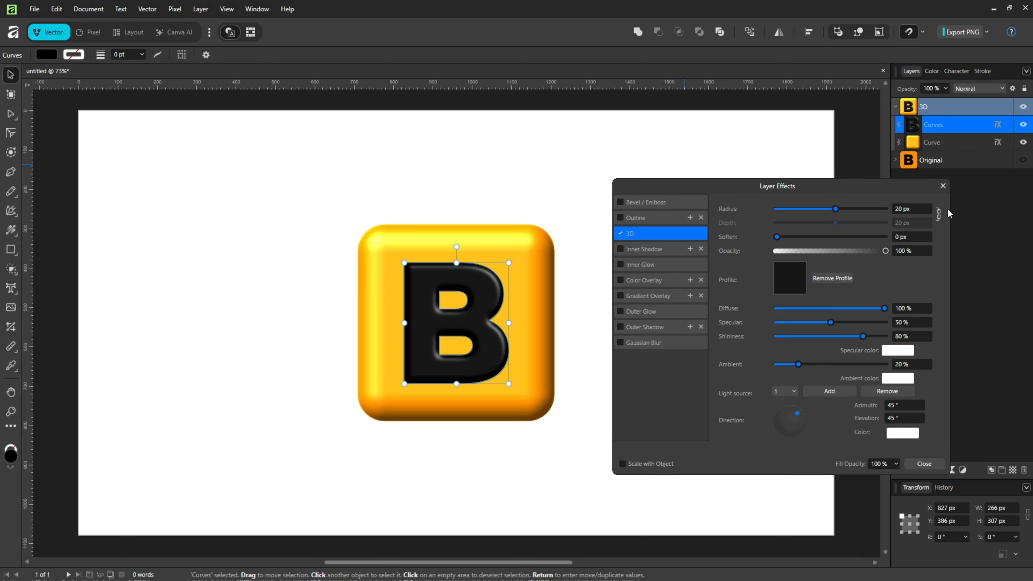
click(938, 214)
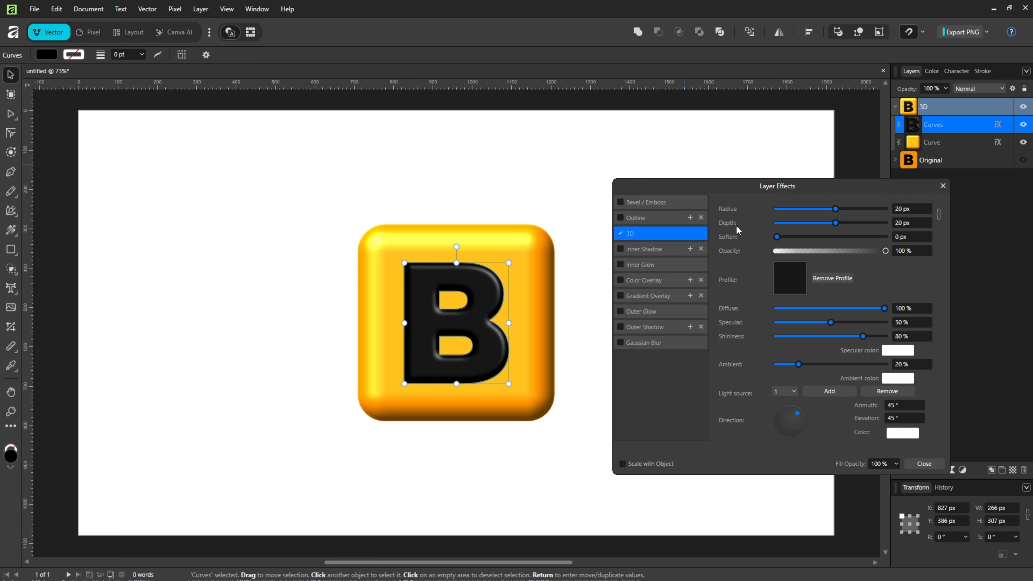
drag(835, 222, 782, 238)
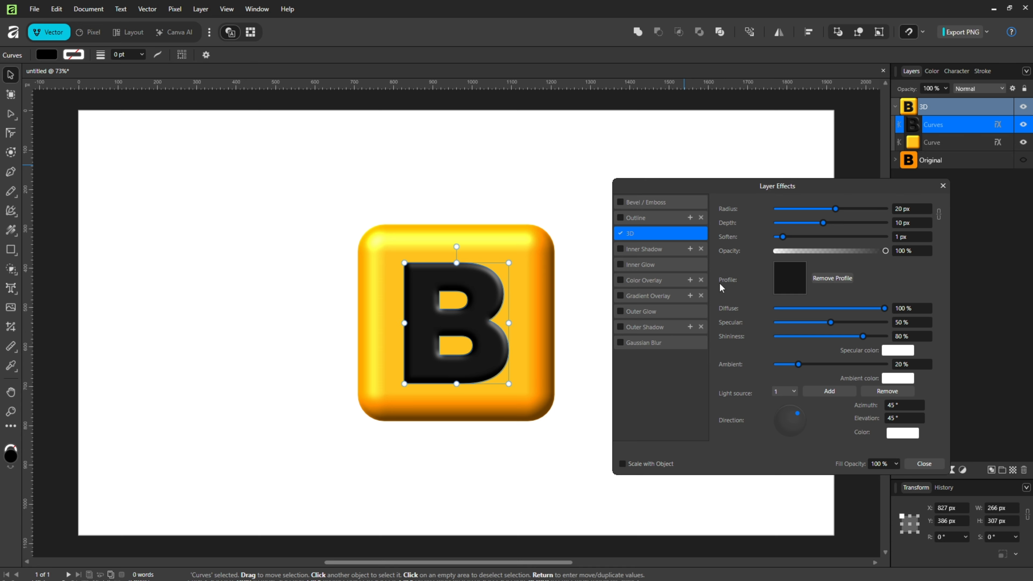
Apply the standard straight diagonal profile to the letter B's 3D effect.
click(779, 280)
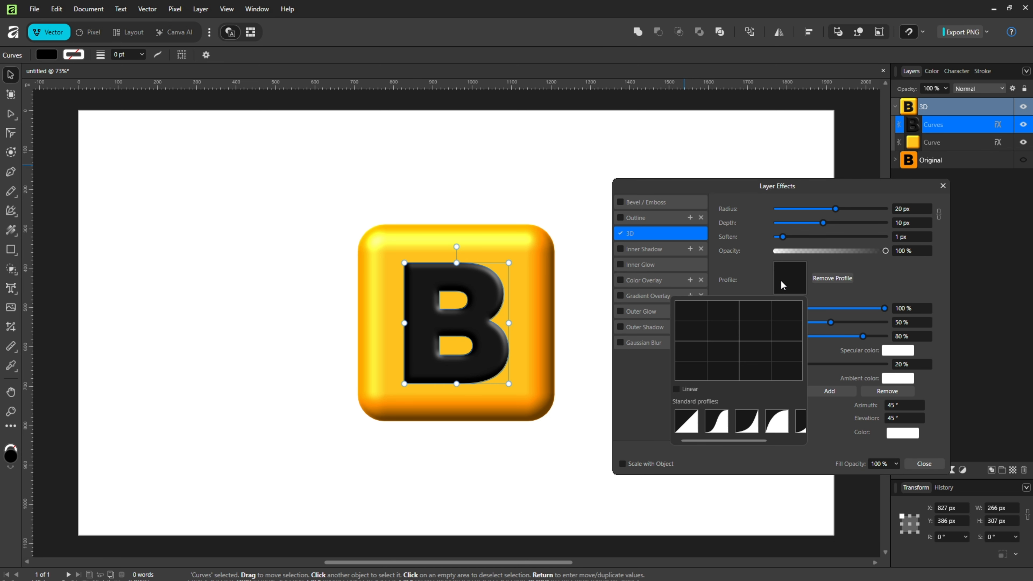
click(685, 423)
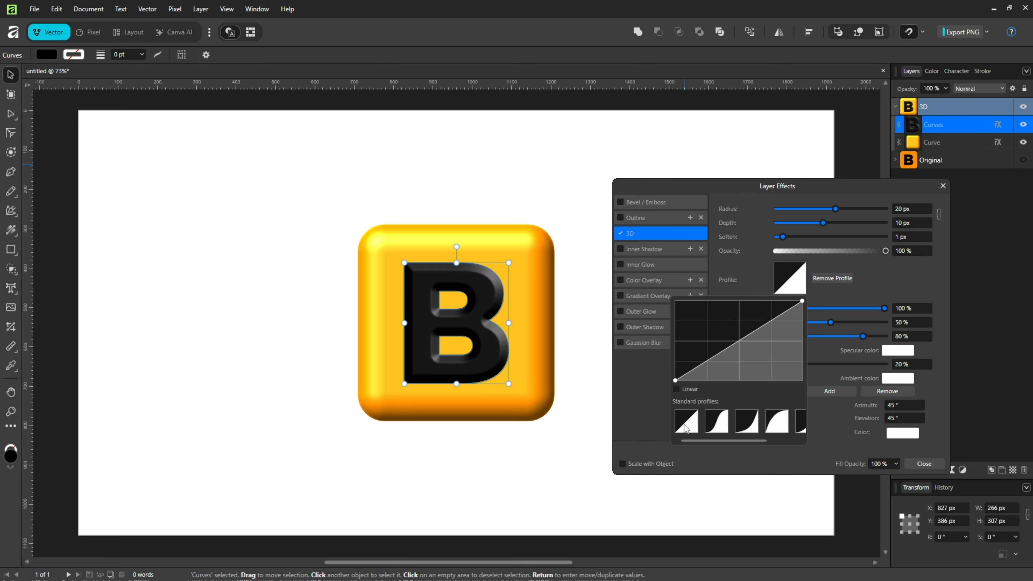
click(884, 271)
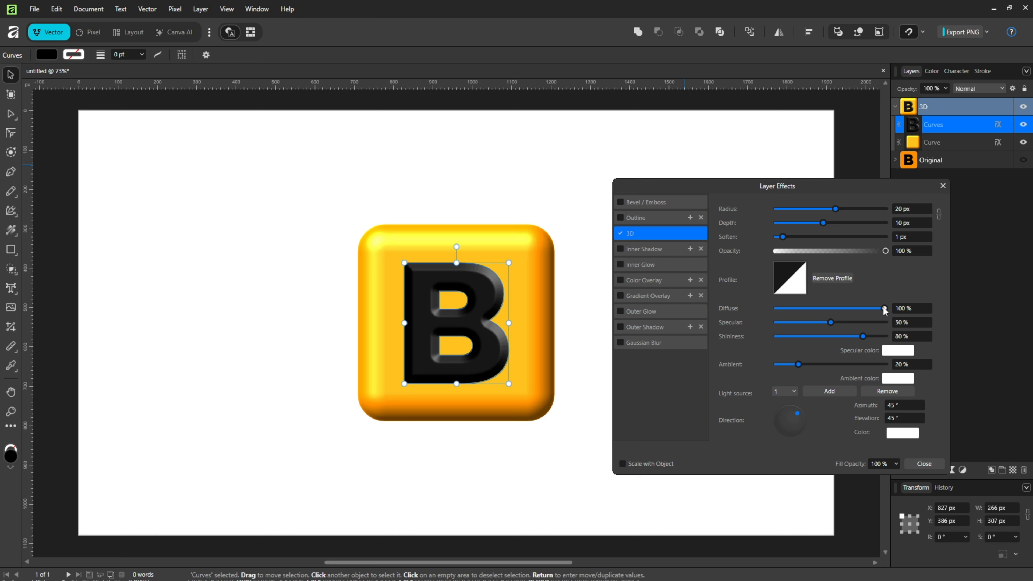
Set the letter's 3D lighting to diffuse 100%, specular 73%, shininess 81% and ambient 44%.
mouse_move(884, 308)
mouse_down()
mouse_move(859, 307)
mouse_move(896, 307)
mouse_up()
drag(831, 322, 862, 336)
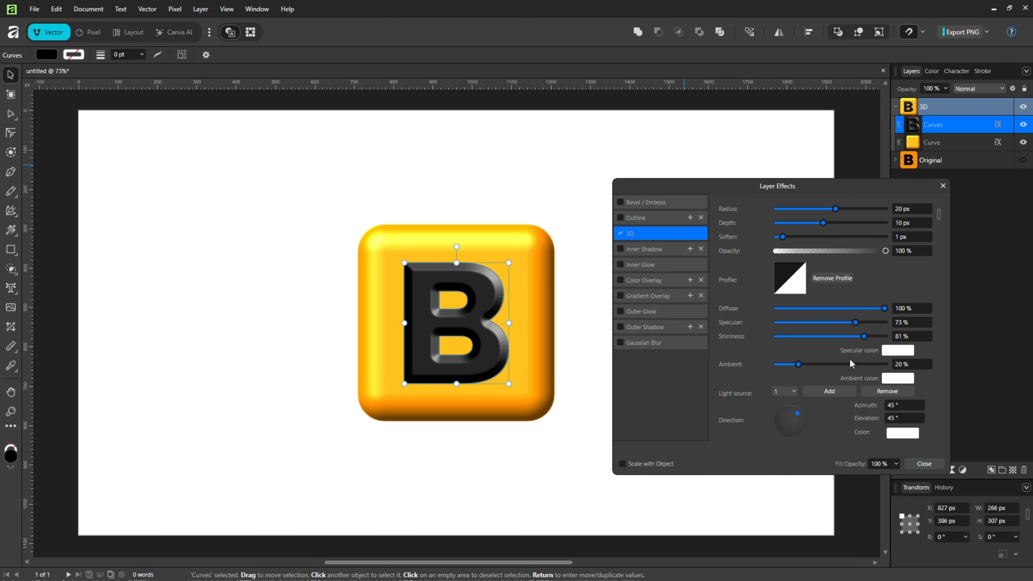
click(891, 352)
drag(798, 364, 824, 365)
Aim the letter's light at azimuth 117.3° and elevation 47.6°, and set its 3D radius to 15 px, depth to 4 px and soften to 0 px.
click(894, 381)
drag(796, 415, 785, 412)
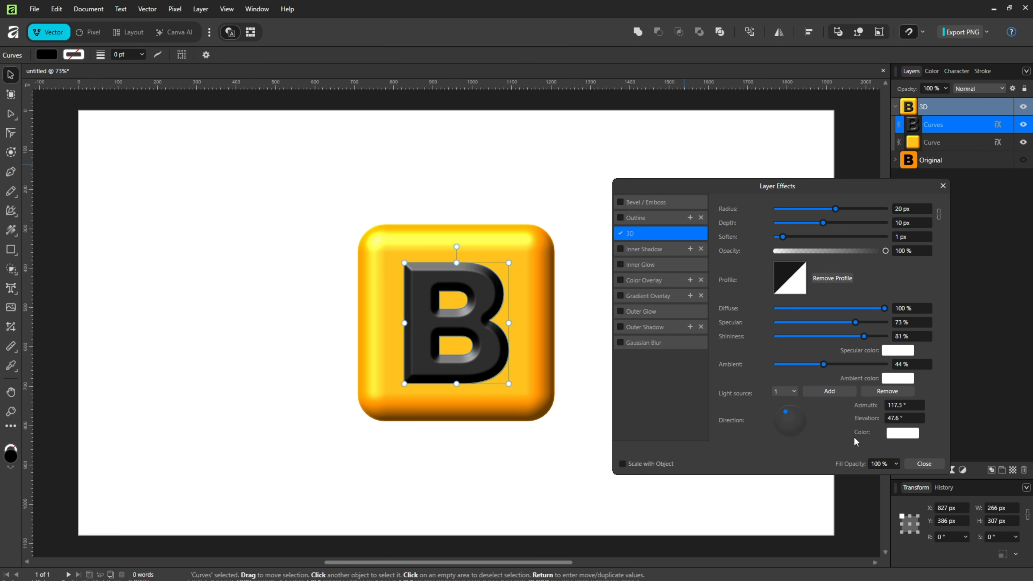
click(902, 434)
drag(833, 207, 778, 237)
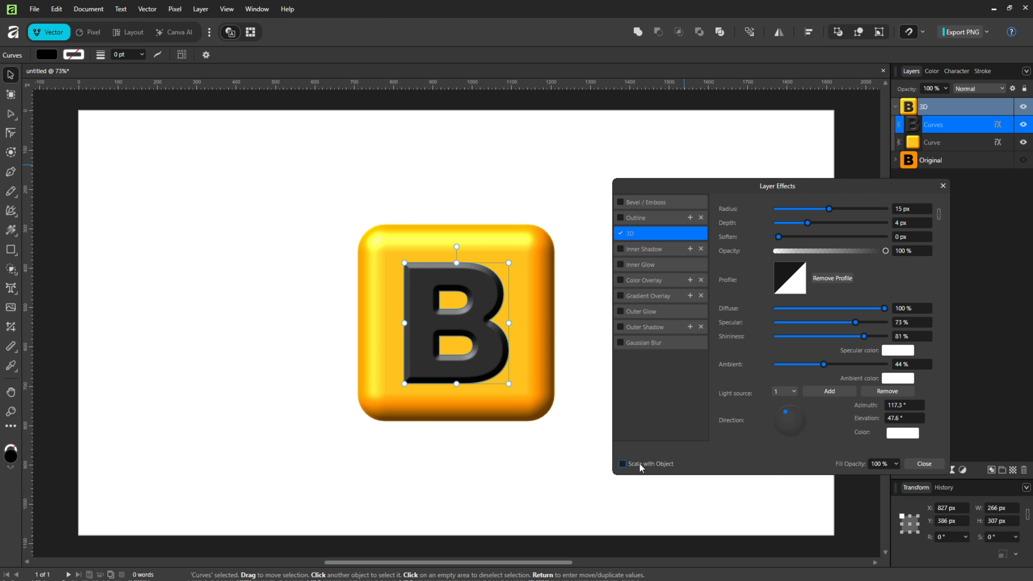
Make the letter B's 3D effect scale with the object, and finish editing its layer effects with nothing selected.
click(921, 467)
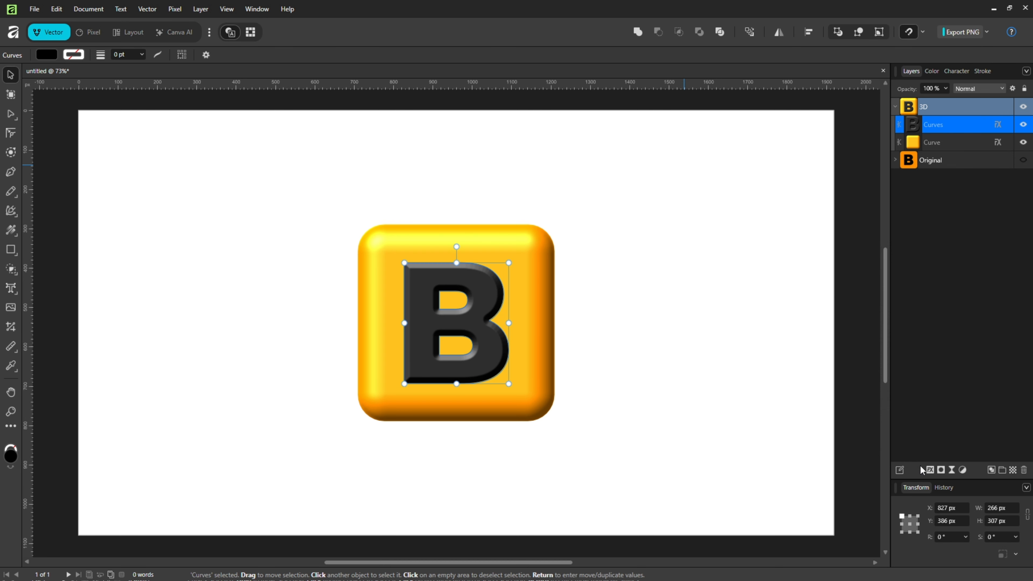
click(733, 361)
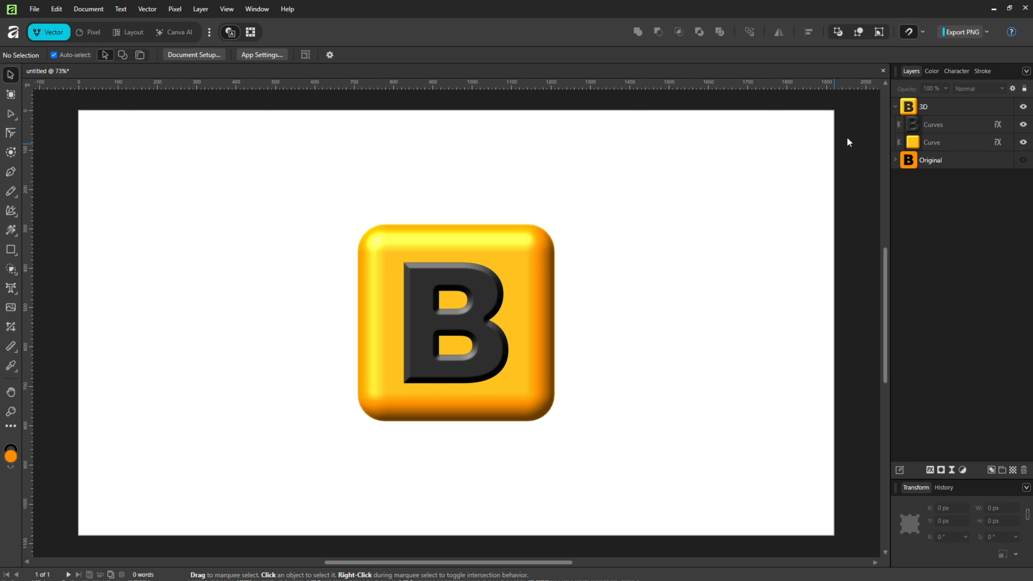
Reopen the letter B's layer effects to review its 3D settings, and close them without changes.
click(996, 124)
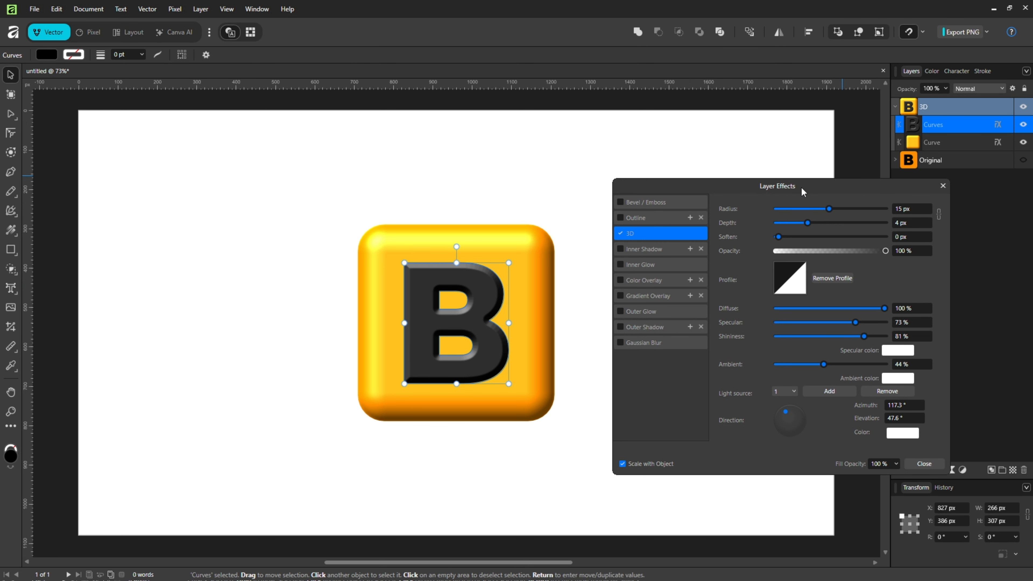
drag(800, 186, 787, 181)
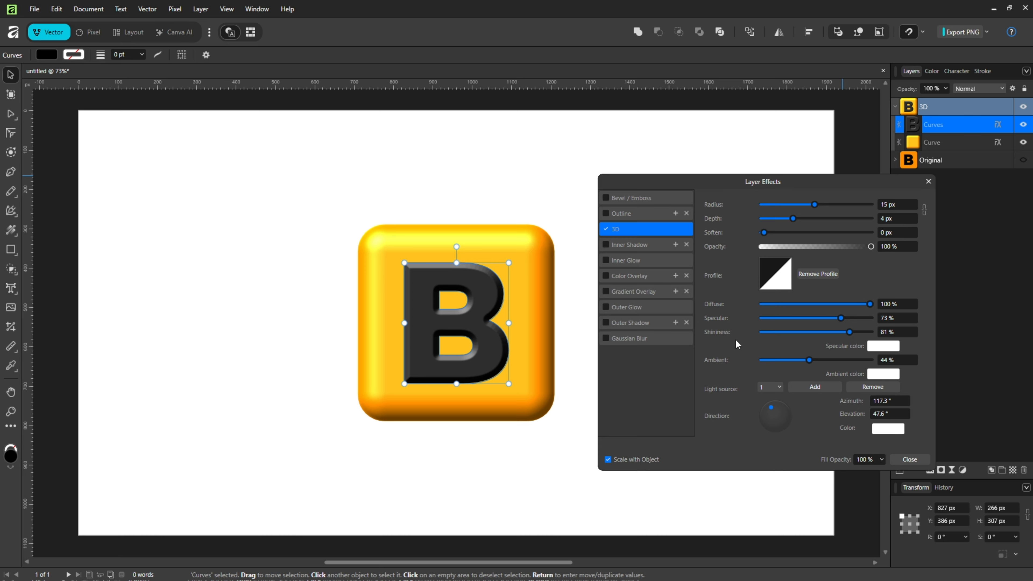
click(928, 183)
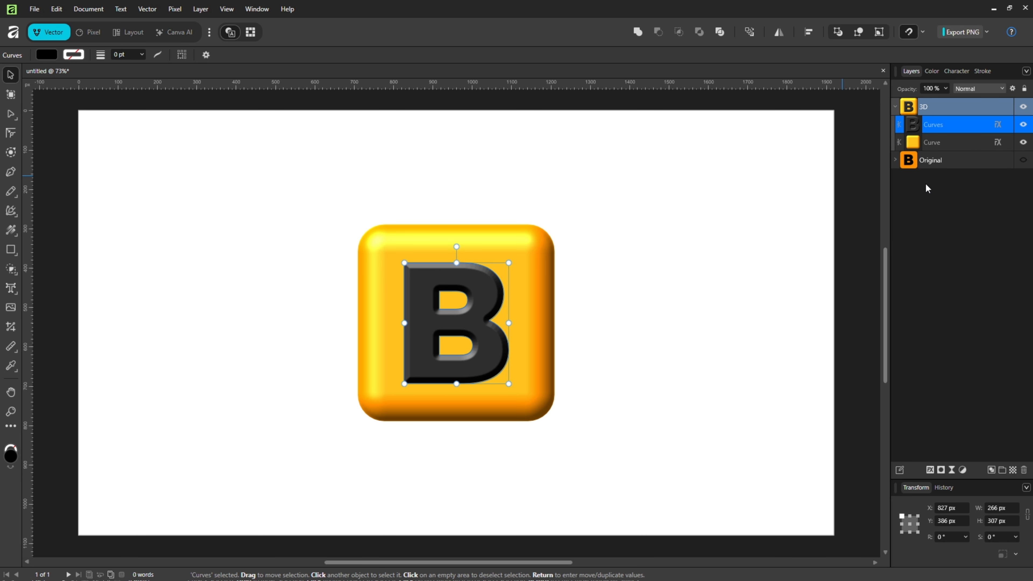
Make the Original group visible and move it horizontally to the left of the 3D logo, leaving a small gap.
click(1023, 159)
click(972, 164)
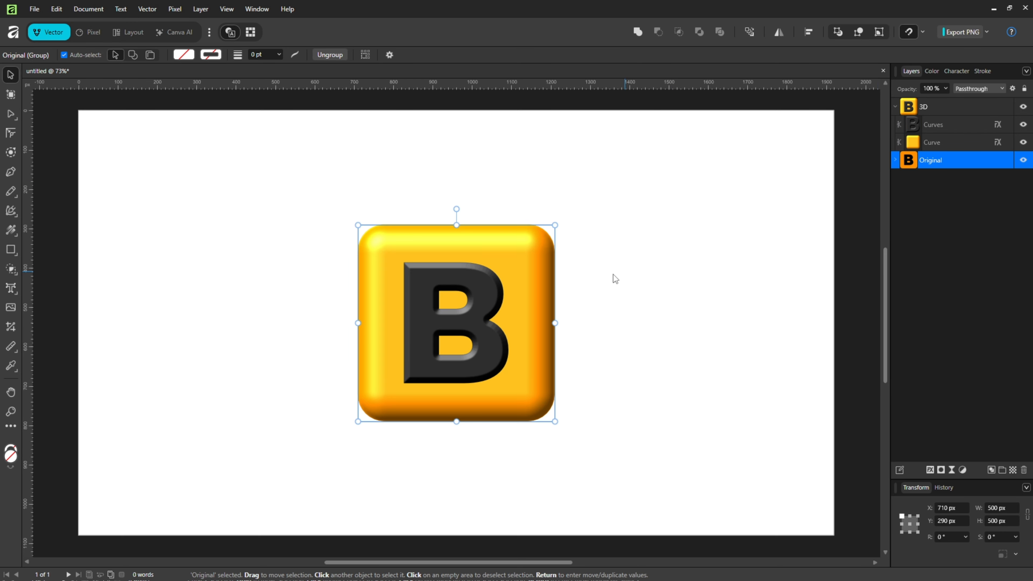
drag(534, 292, 301, 292)
click(629, 293)
Select both logos and shift them right together so the pair is centred on the page, leaving nothing selected.
drag(642, 195, 52, 459)
drag(392, 362, 510, 369)
click(731, 369)
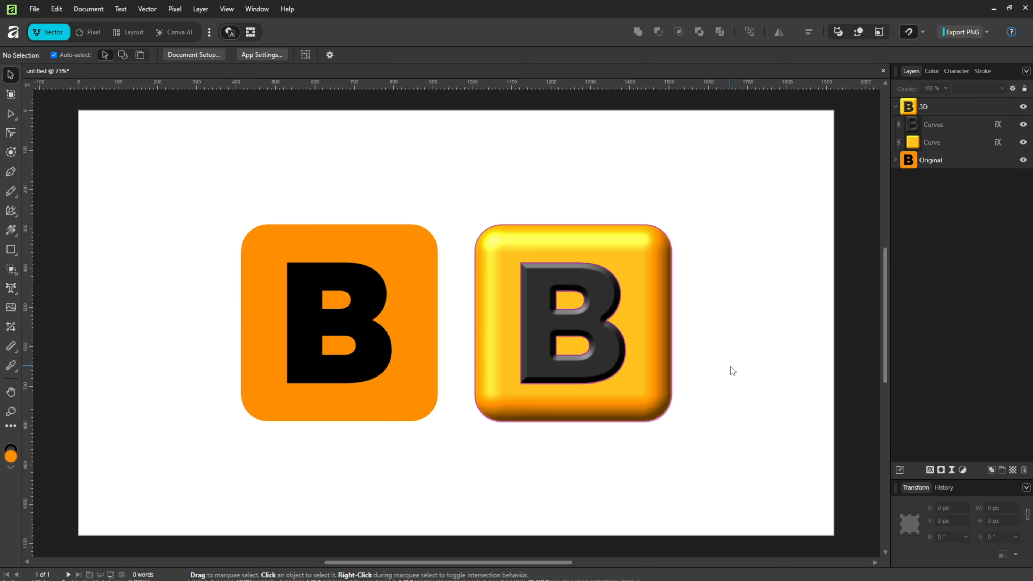